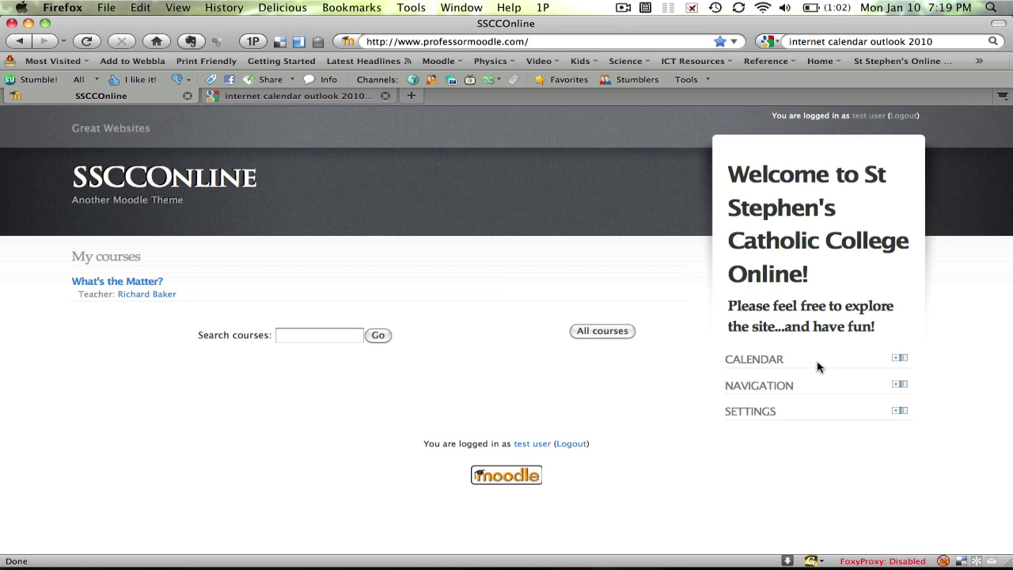
pyautogui.click(897, 361)
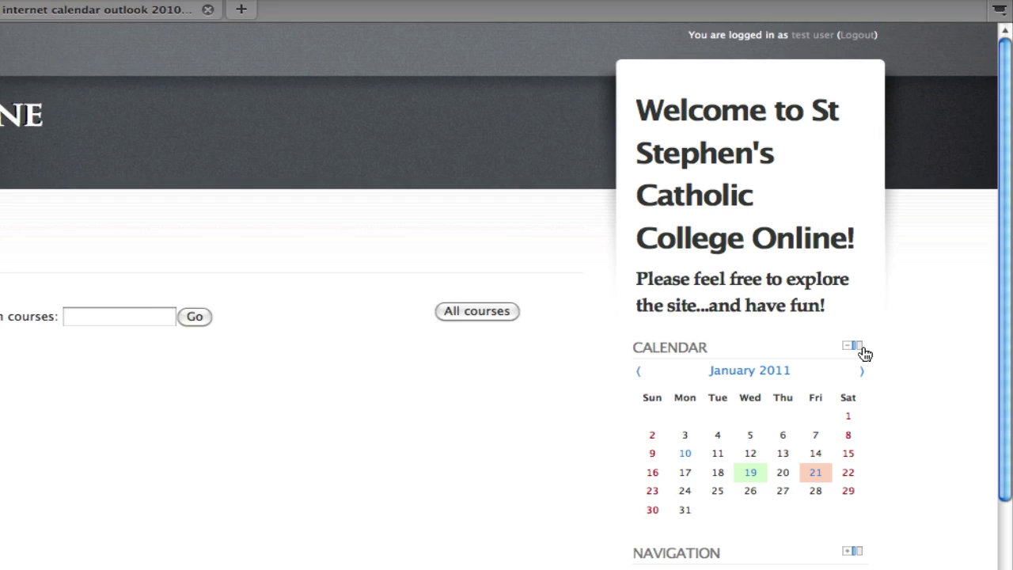
pyautogui.scroll(-3, 876, 356)
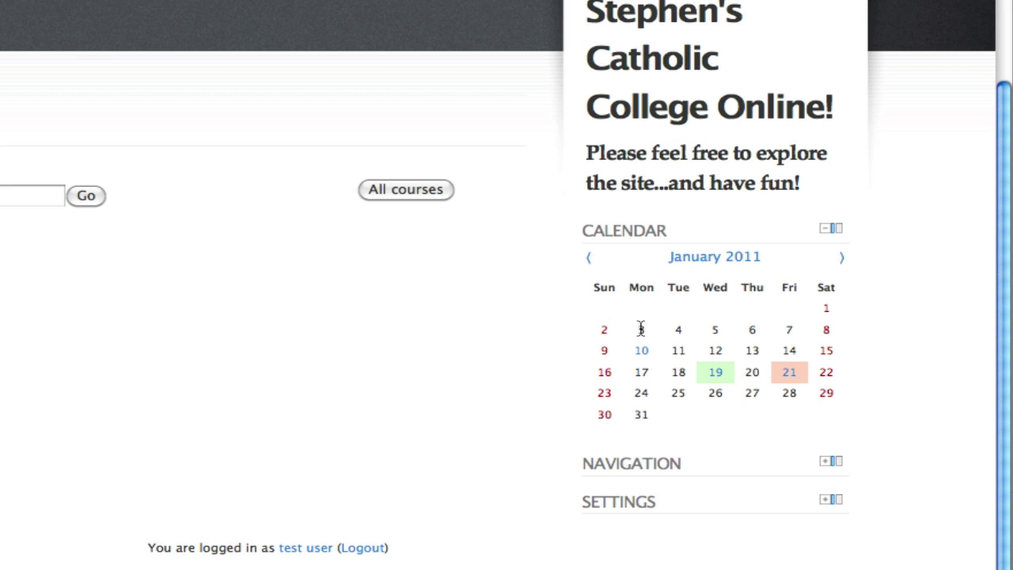
pyautogui.moveTo(645, 354)
pyautogui.moveTo(716, 377)
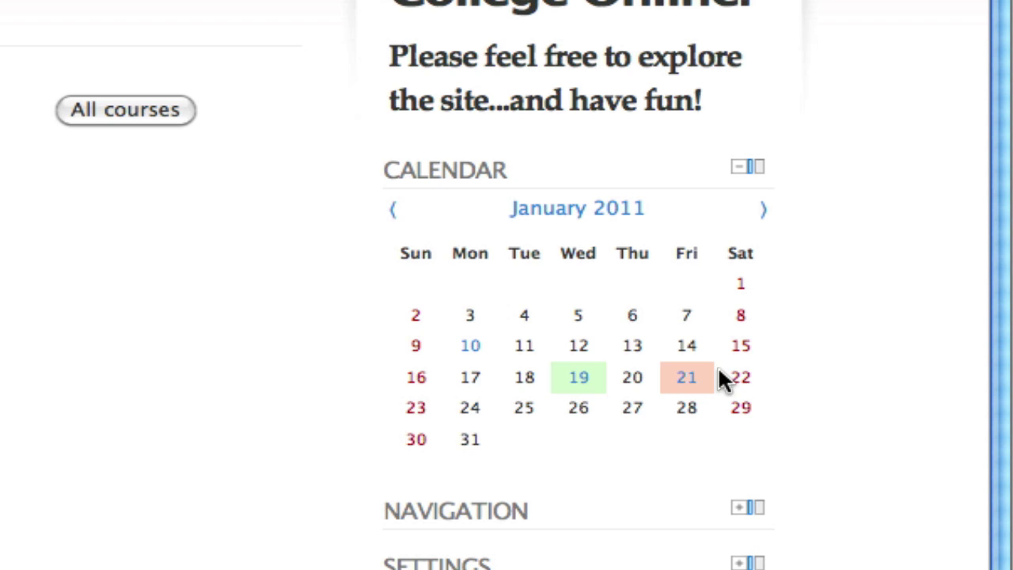
# Open Moodle's detailed January 2011 calendar, showing School Band on the 19th and the homework event.
pyautogui.moveTo(686, 386)
pyautogui.click(582, 215)
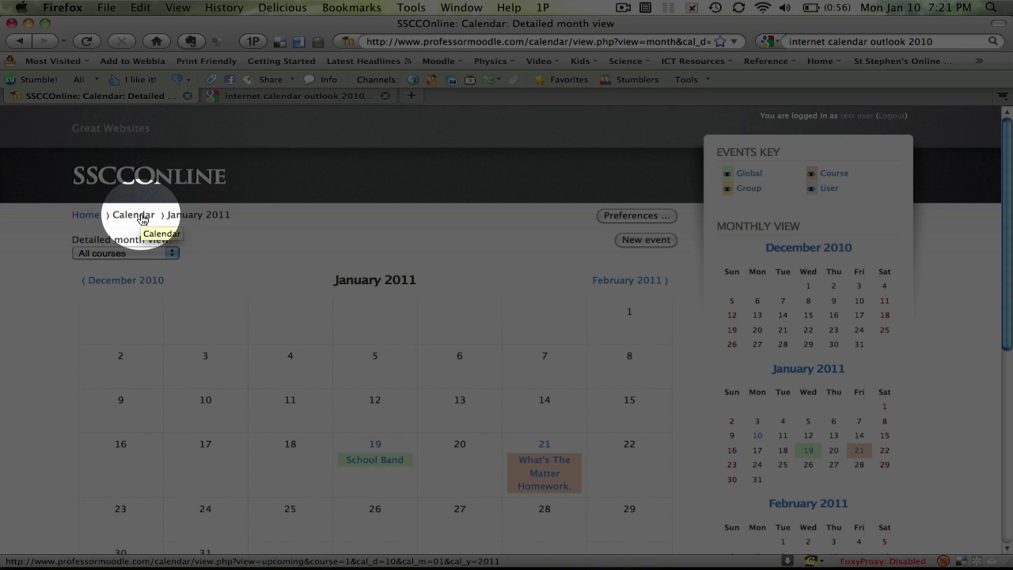
# Show Moodle's Upcoming events list with School Band Recital and What's The Matter Homework.
pyautogui.click(142, 216)
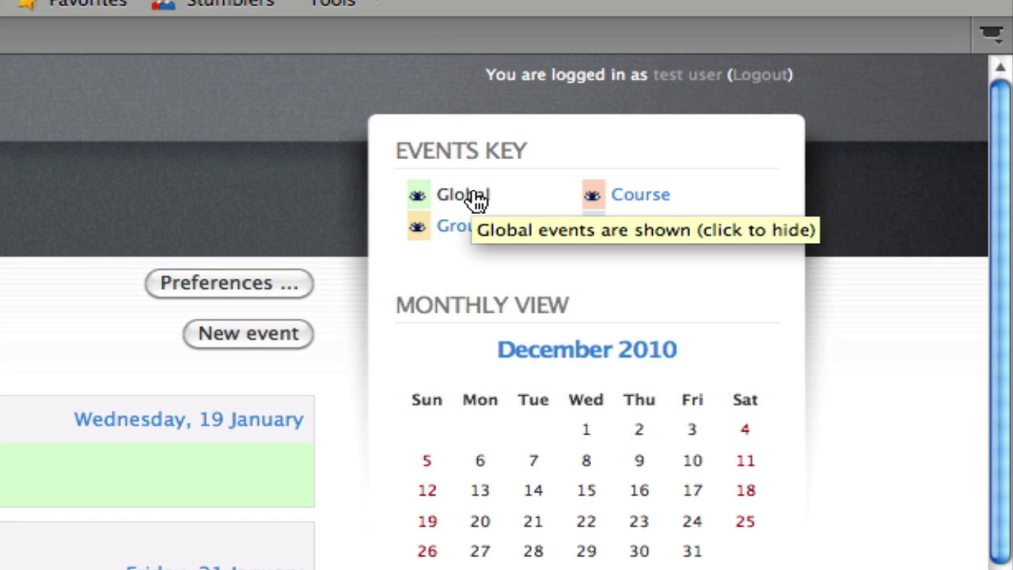
# Hide Global events in the Events Key, leaving only What's The Matter Homework on 21 January.
pyautogui.click(475, 200)
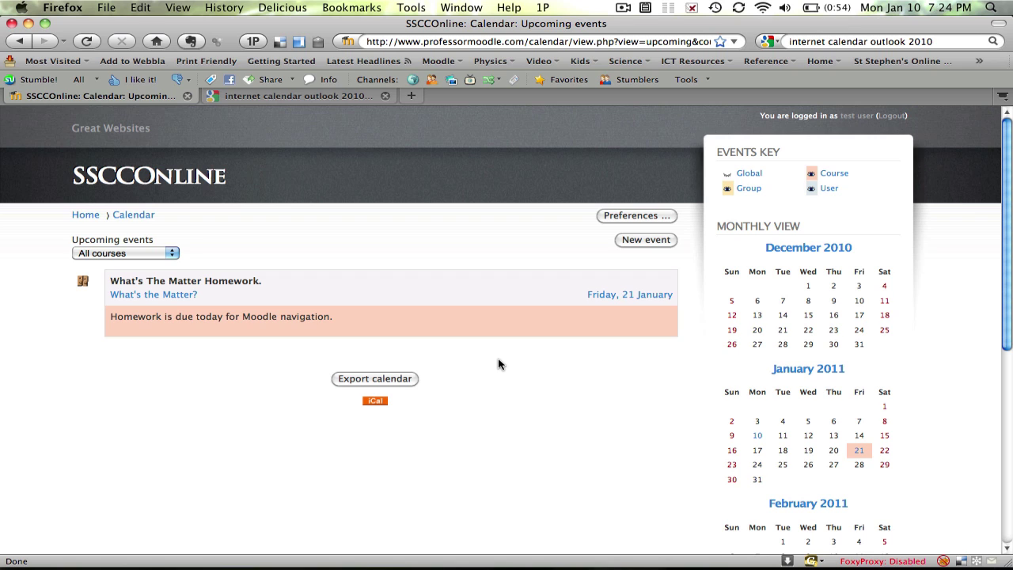
# Generate the iCalendar subscription URL in Moodle's Export calendar page for all events this week.
pyautogui.click(398, 383)
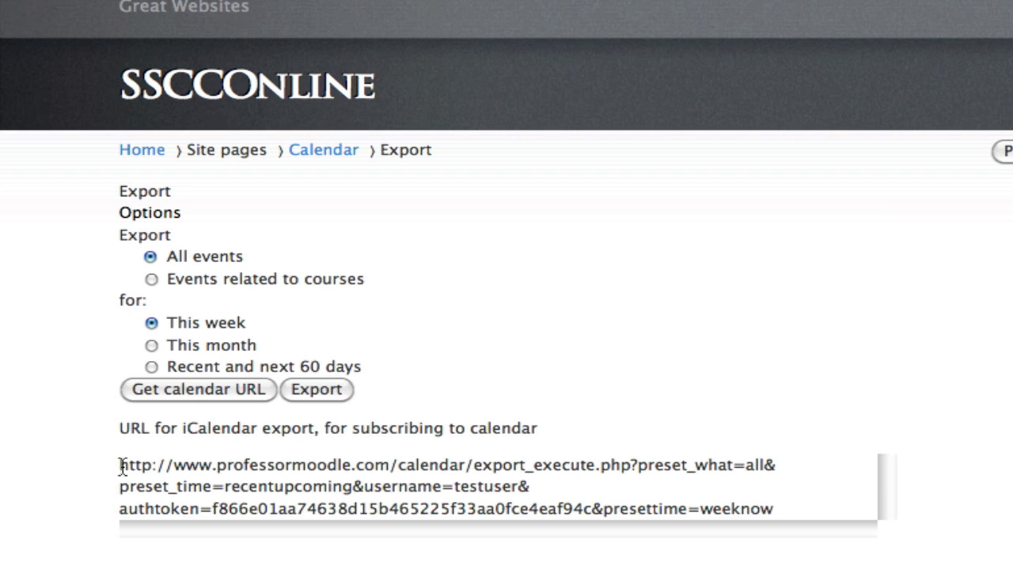
# Copy the Moodle iCalendar subscription URL and switch to iCal's week of 10–16 January 2011.
pyautogui.moveTo(119, 465); pyautogui.dragTo(796, 507)
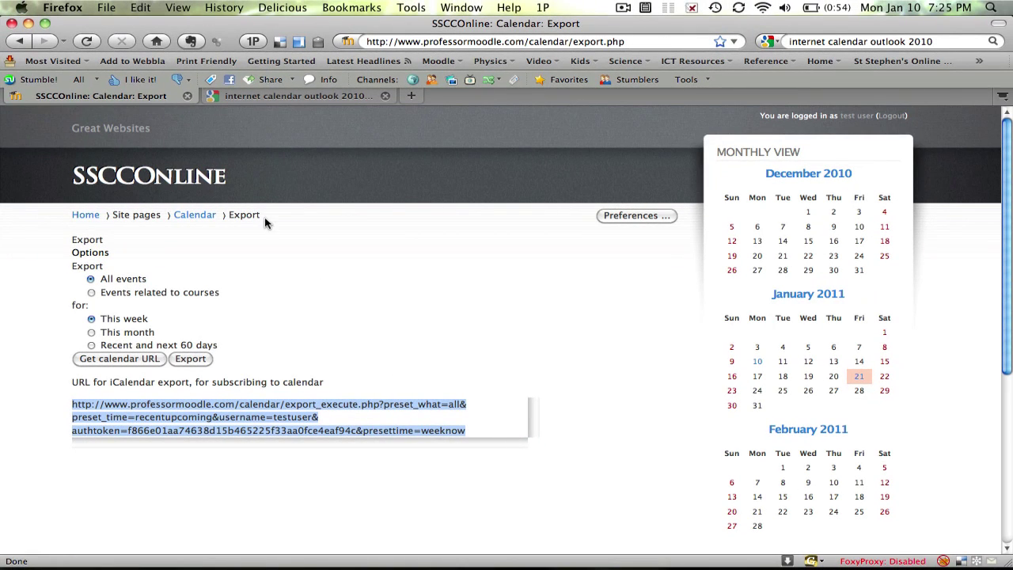
pyautogui.click(144, 10)
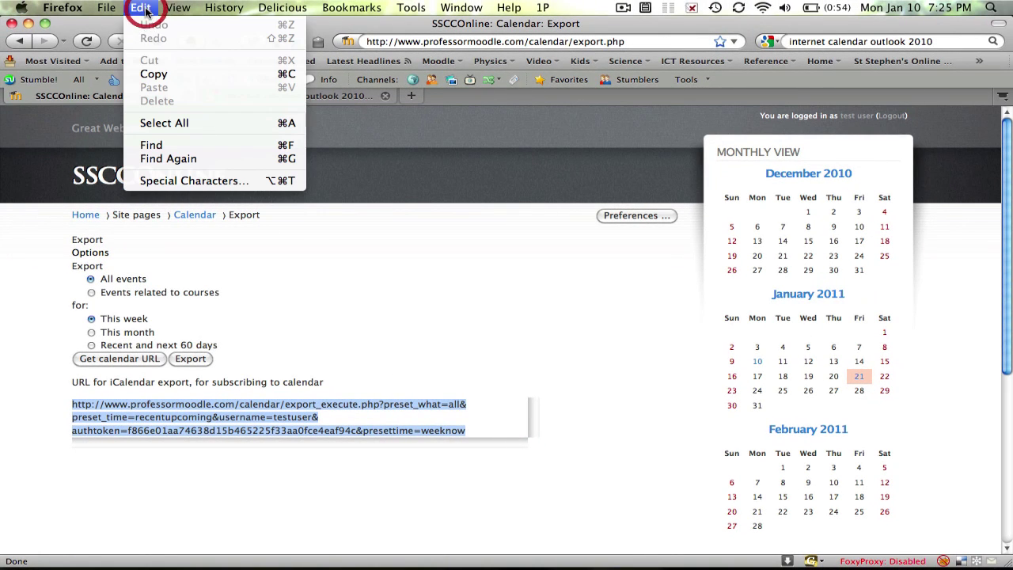
pyautogui.click(154, 73)
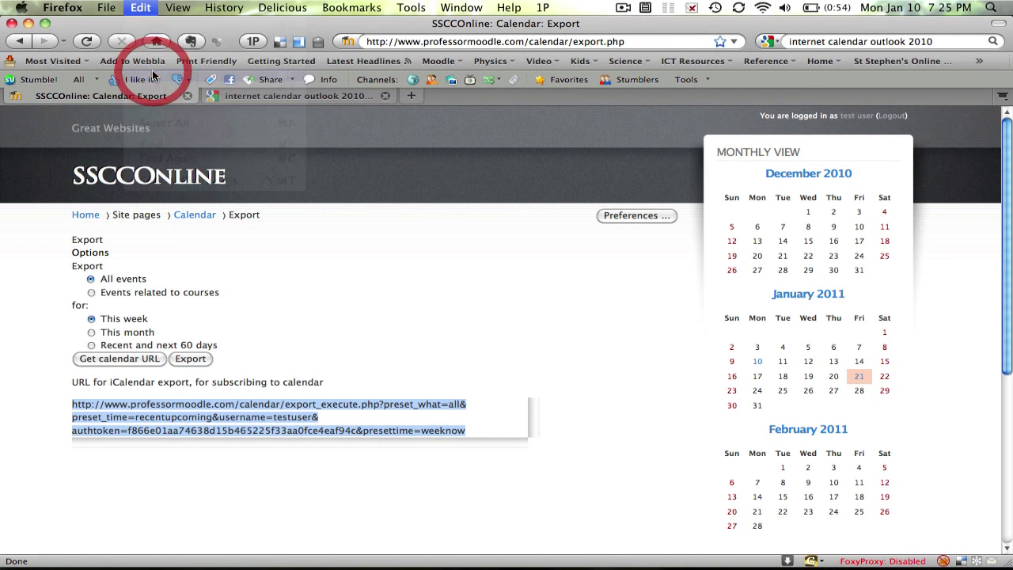
pyautogui.click(475, 420)
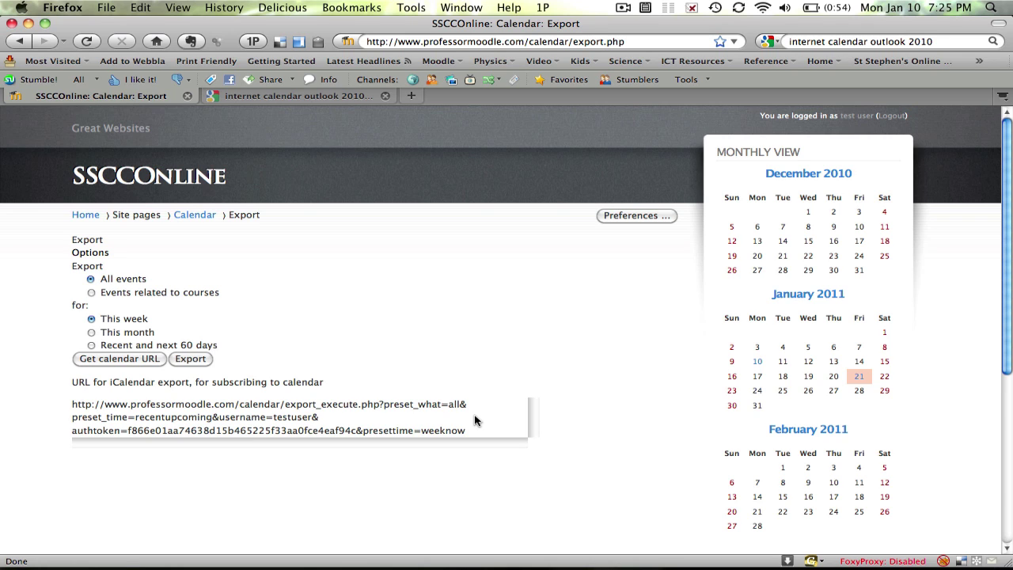
pyautogui.press('super+Tab')
pyautogui.press('super+Tab')
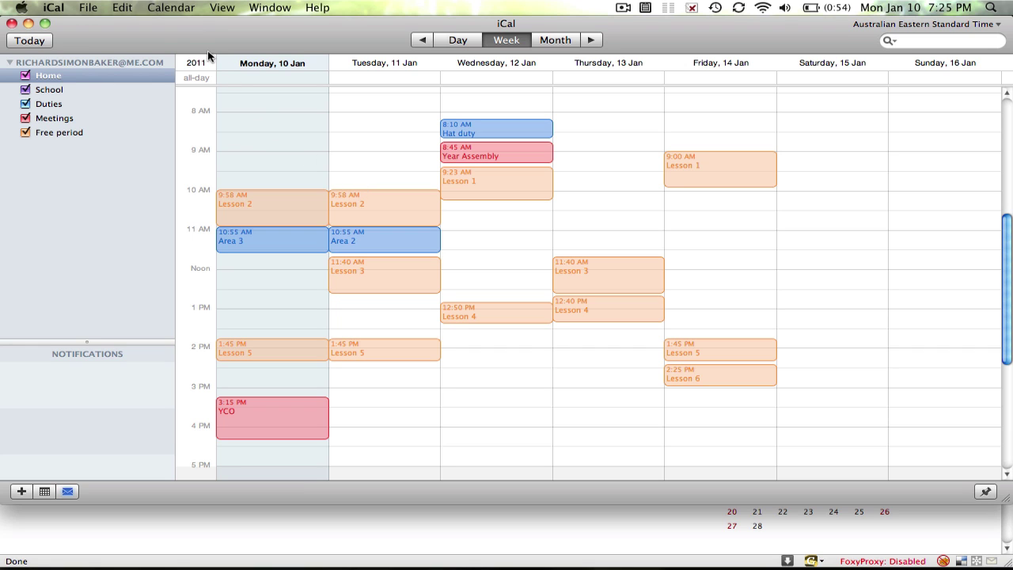
pyautogui.click(171, 8)
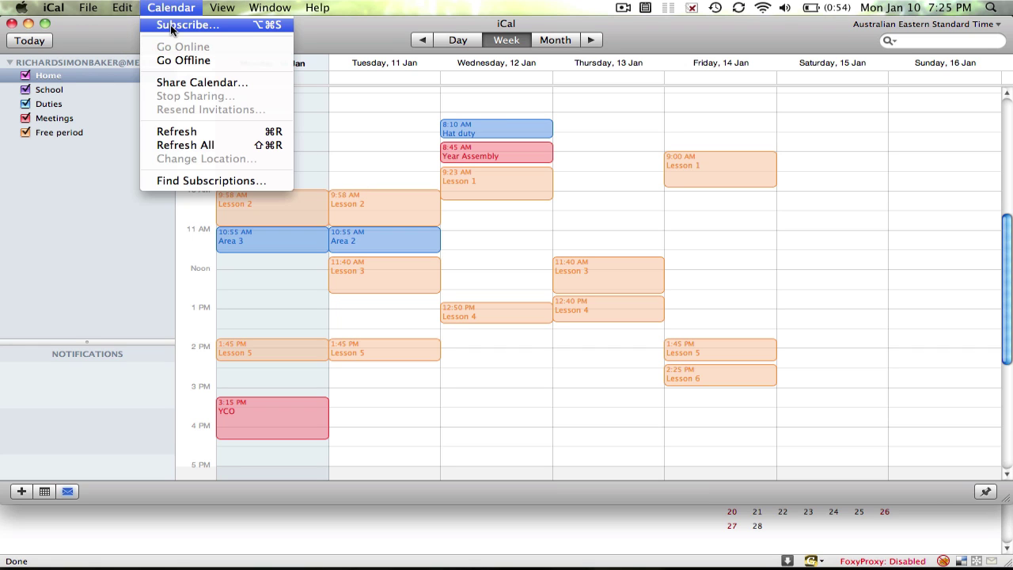
pyautogui.click(171, 27)
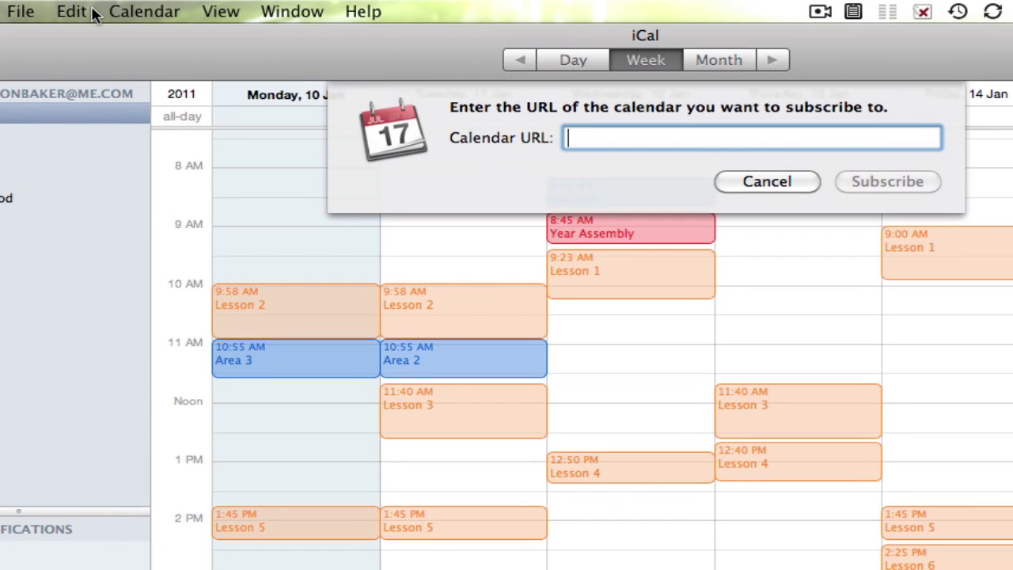
pyautogui.click(93, 14)
pyautogui.click(88, 128)
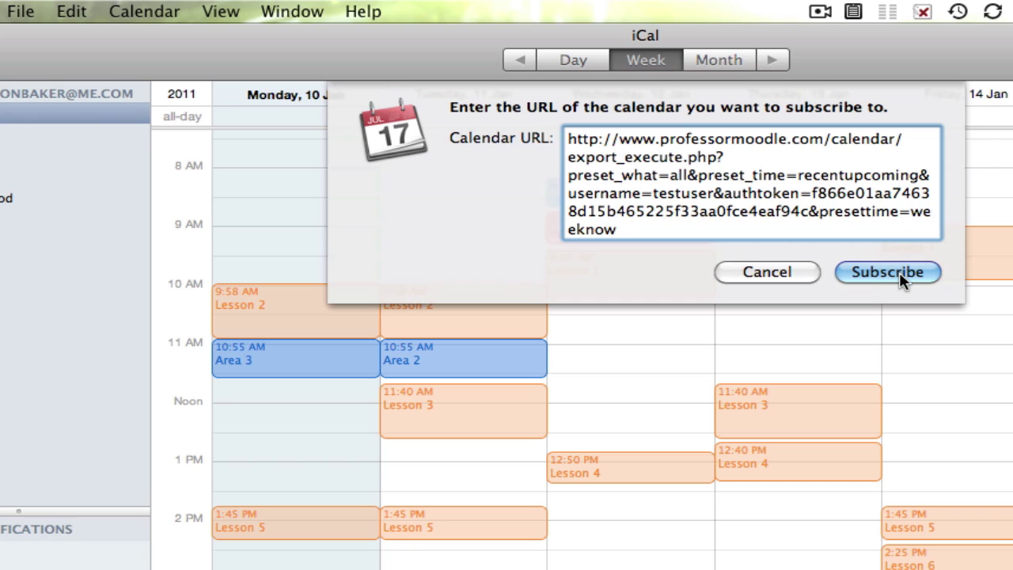
pyautogui.click(888, 272)
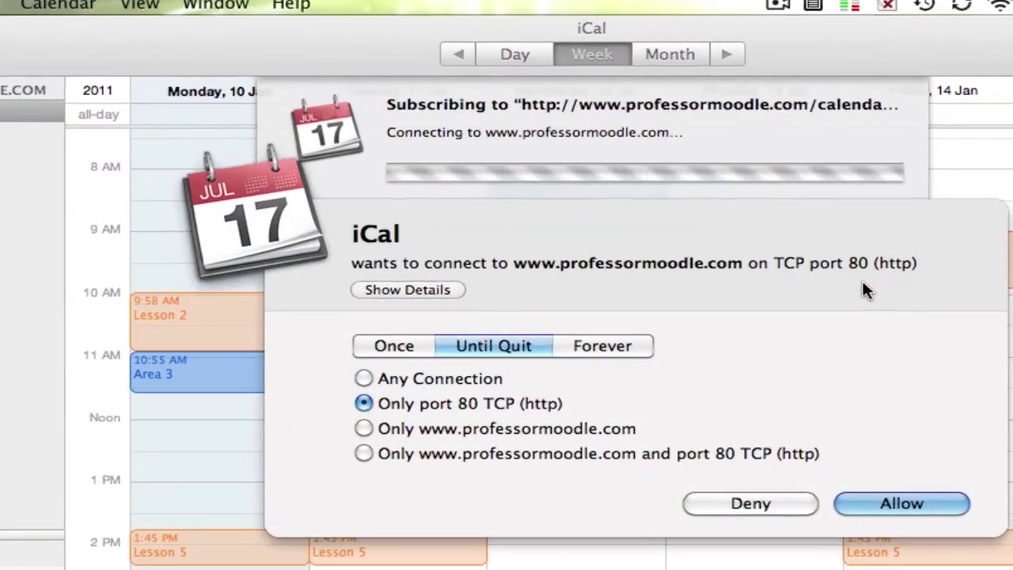
pyautogui.click(603, 346)
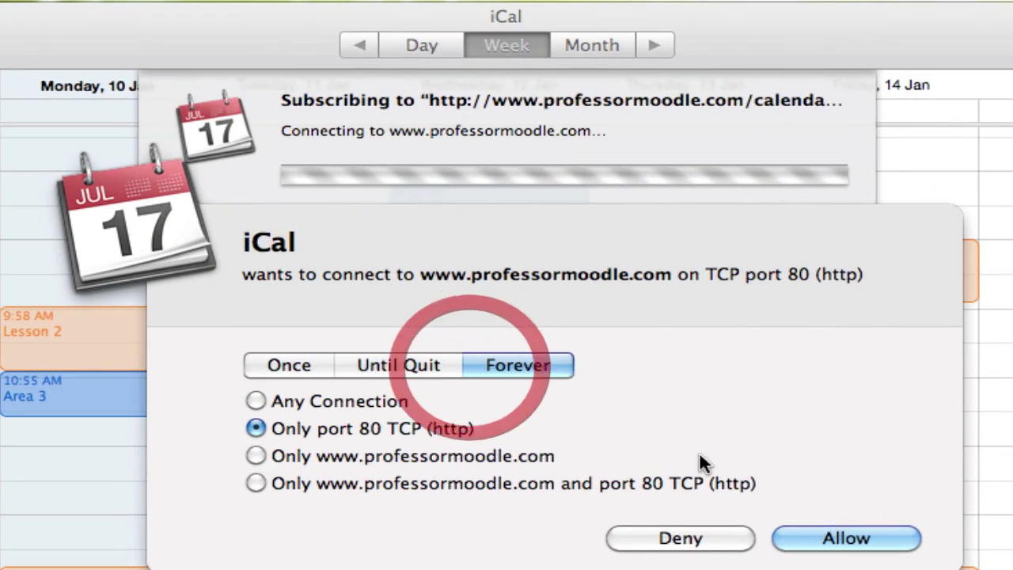
# Allow the connection and name the subscription 'Moodle', stored On My Mac, refreshing every 5 minutes.
pyautogui.click(847, 539)
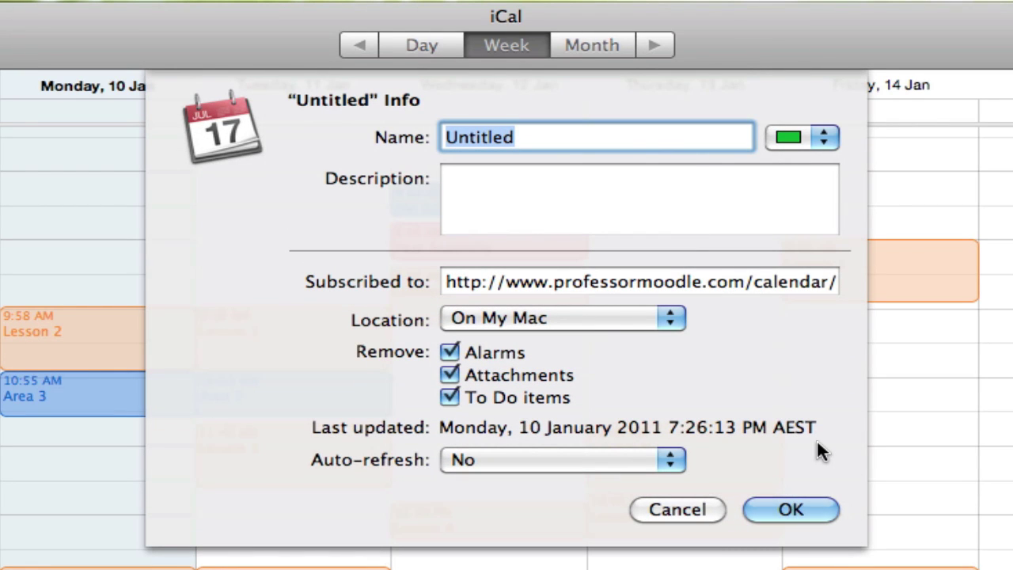
pyautogui.write('Moodle')
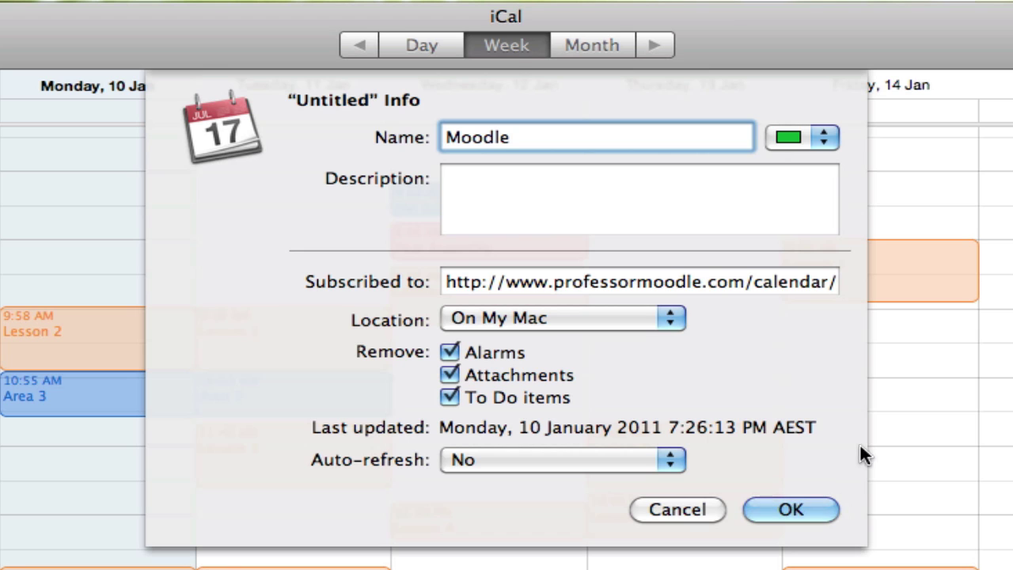
pyautogui.click(675, 318)
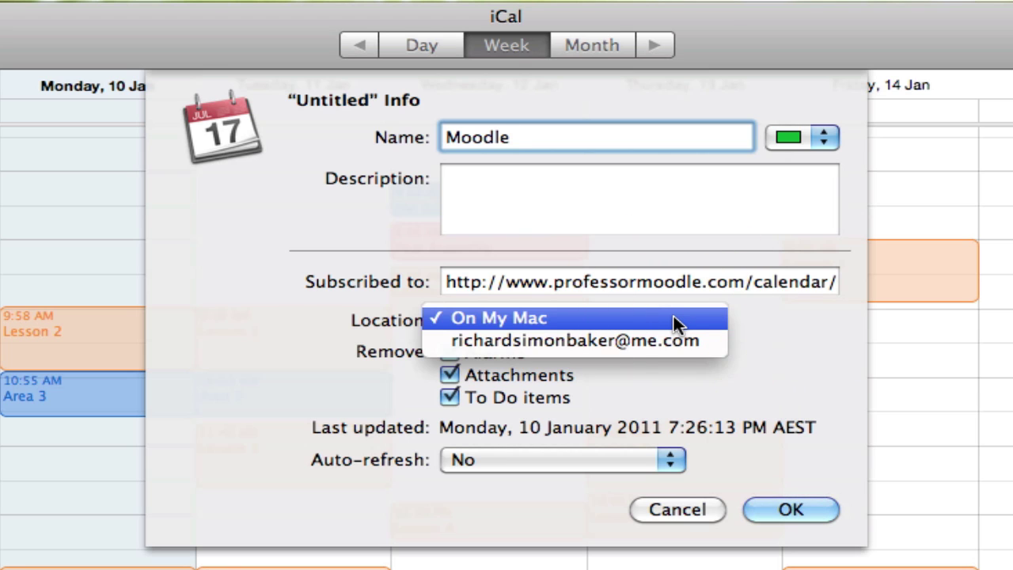
pyautogui.click(802, 340)
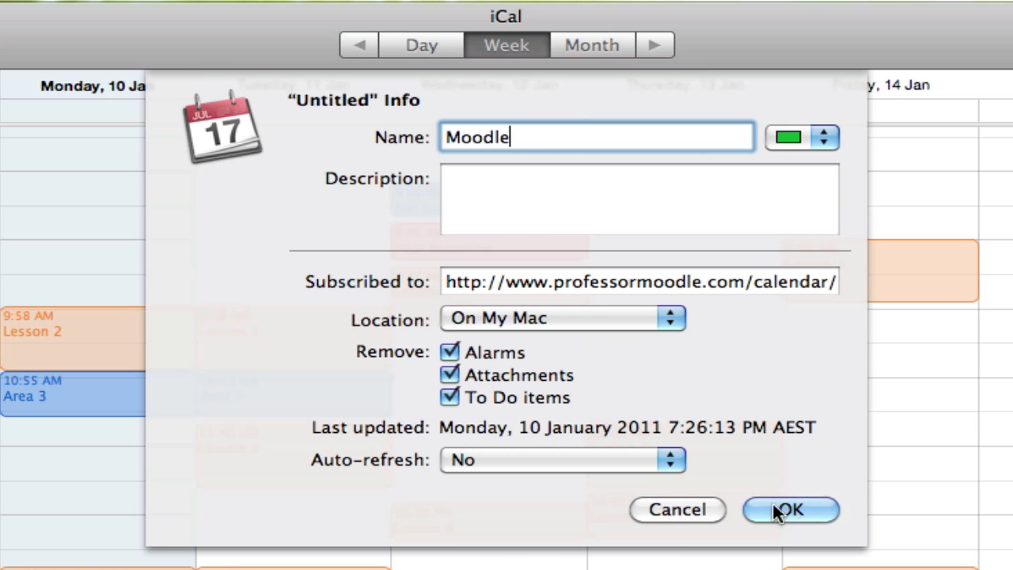
pyautogui.click(671, 459)
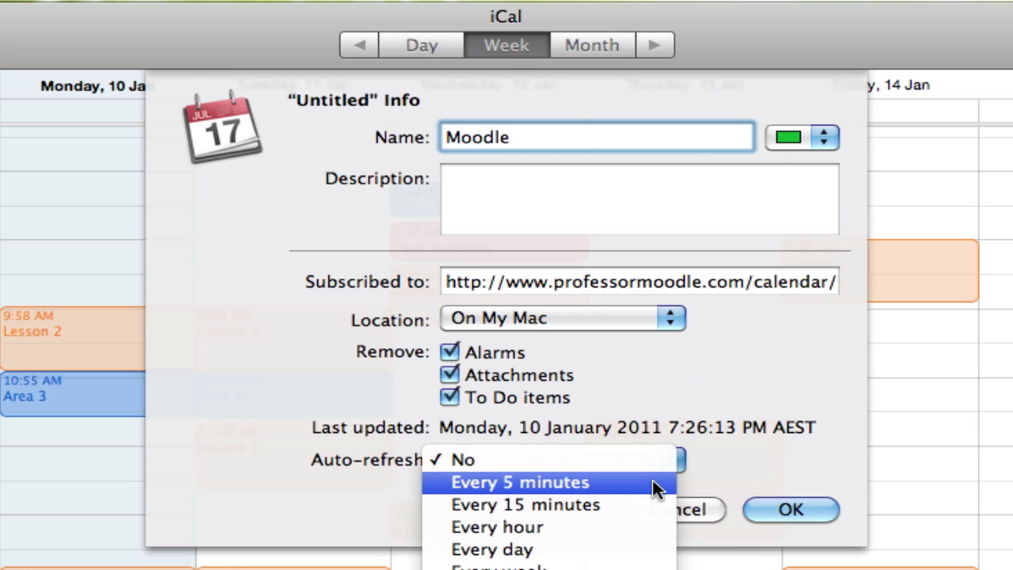
pyautogui.click(652, 481)
# Confirm the Moodle subscription settings and return to Firefox's Export page.
pyautogui.click(796, 507)
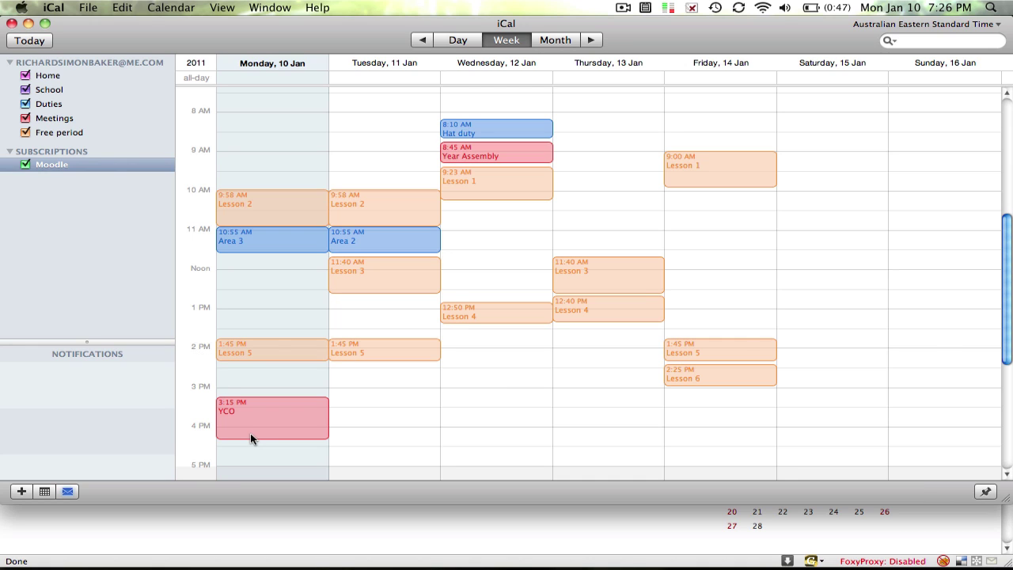
pyautogui.press('super+Tab')
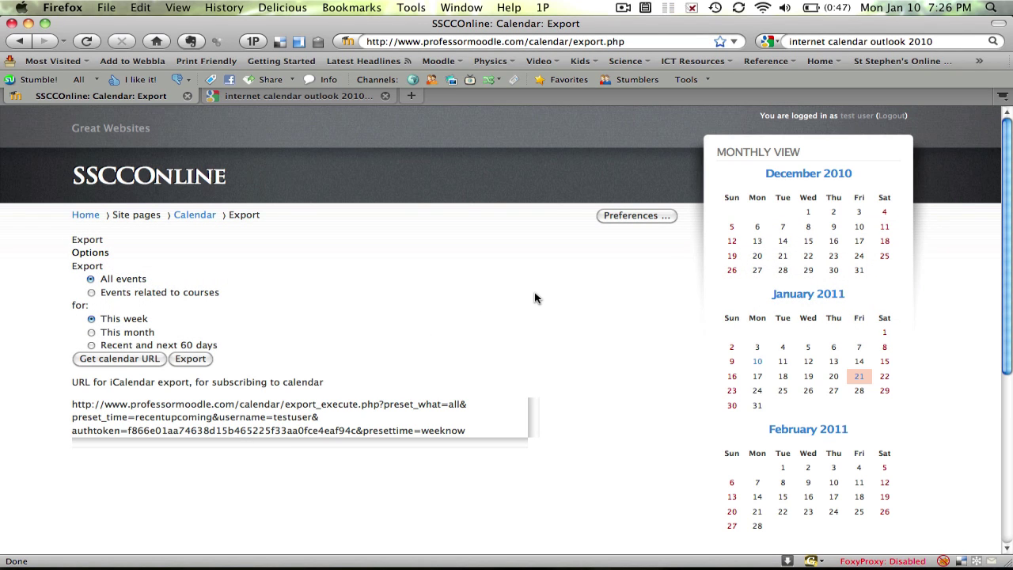
# Check iCal's January 2011 month view for What's The Matter Homework, then return to Firefox.
pyautogui.press('super+Tab')
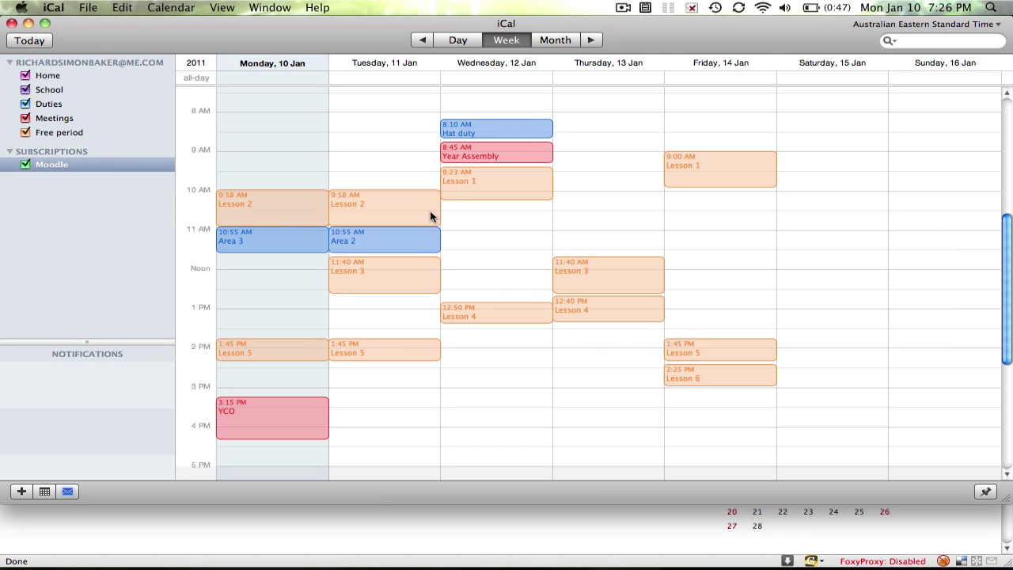
pyautogui.click(555, 41)
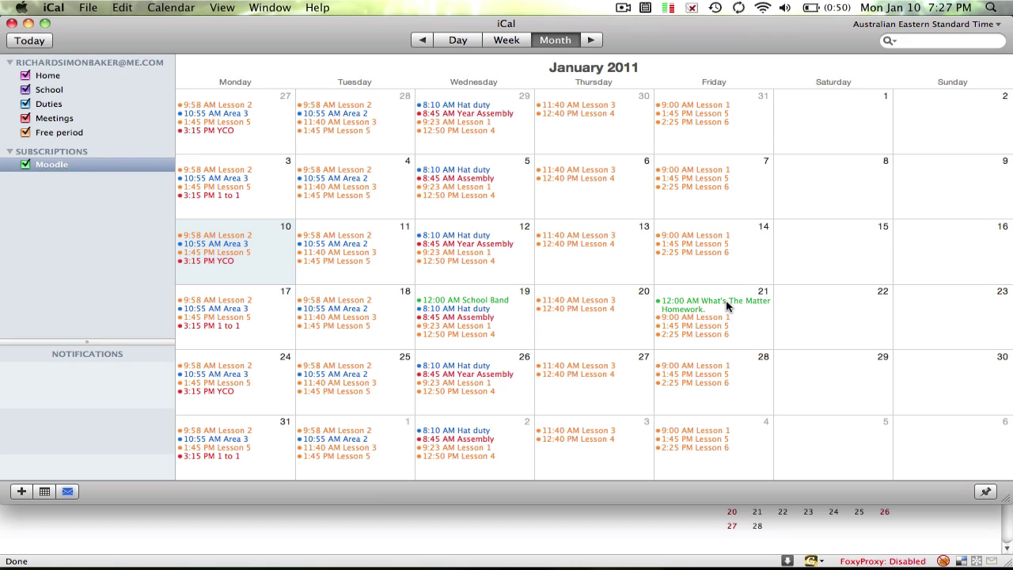
pyautogui.press('super+Tab')
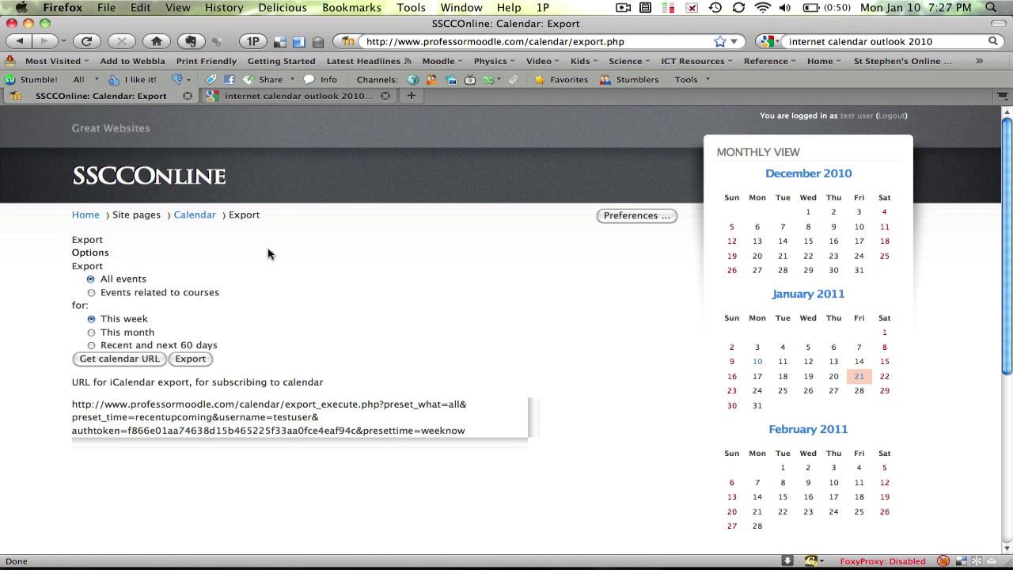
pyautogui.click(196, 216)
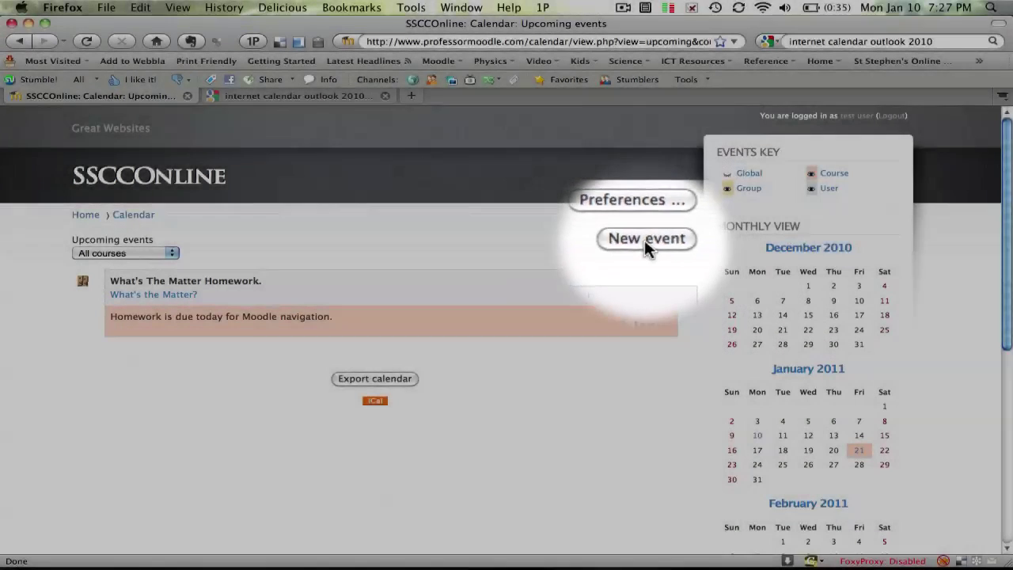
pyautogui.click(644, 240)
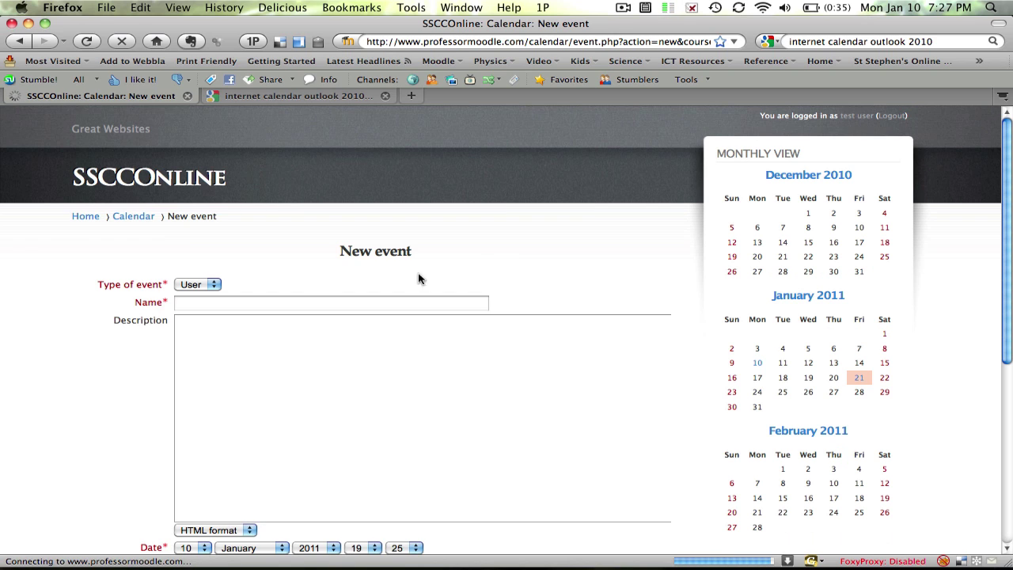
# Keep User as the event type and name the new event 'Homework'.
pyautogui.click(216, 285)
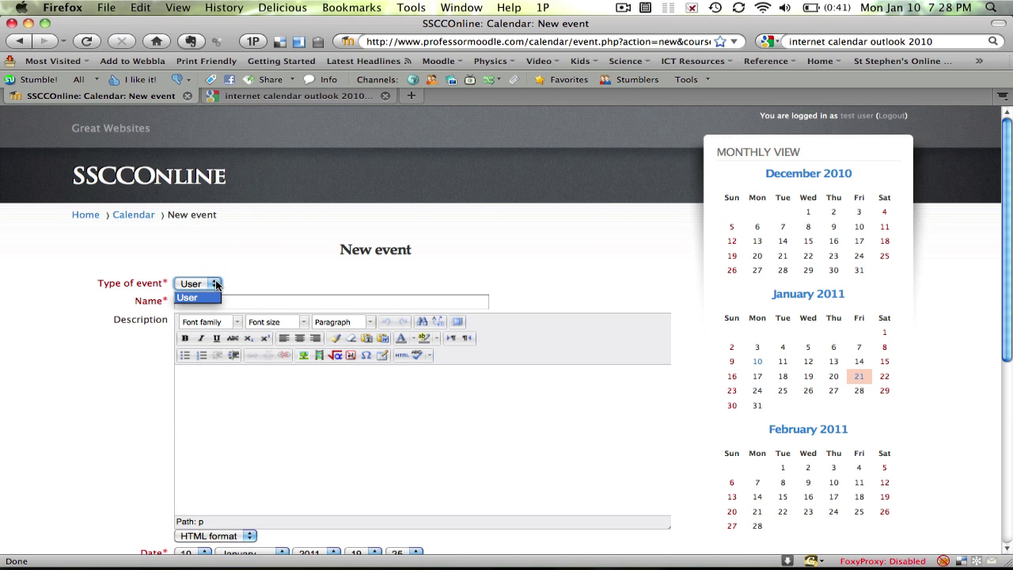
pyautogui.click(245, 277)
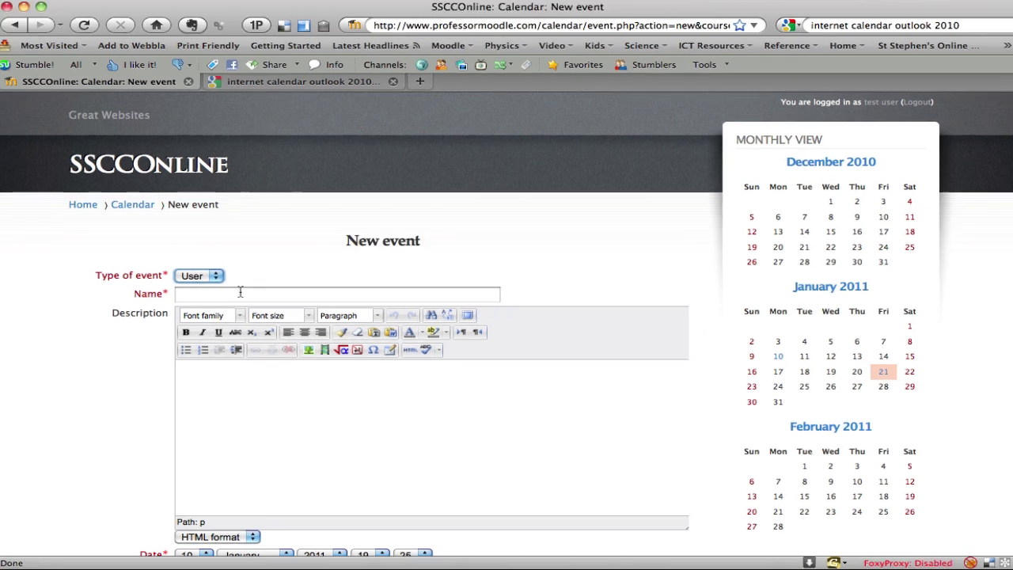
pyautogui.click(238, 304)
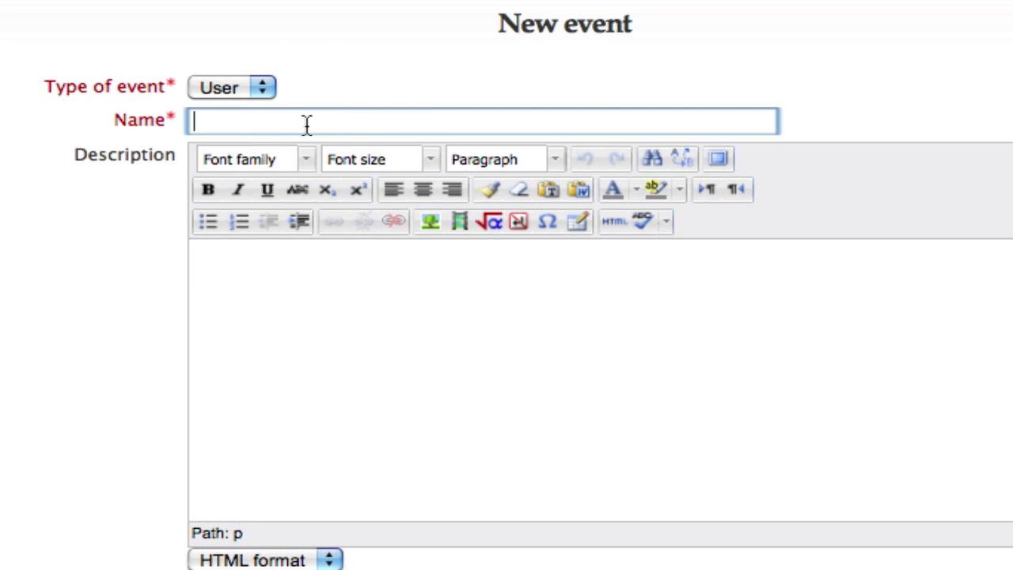
pyautogui.write('Home')
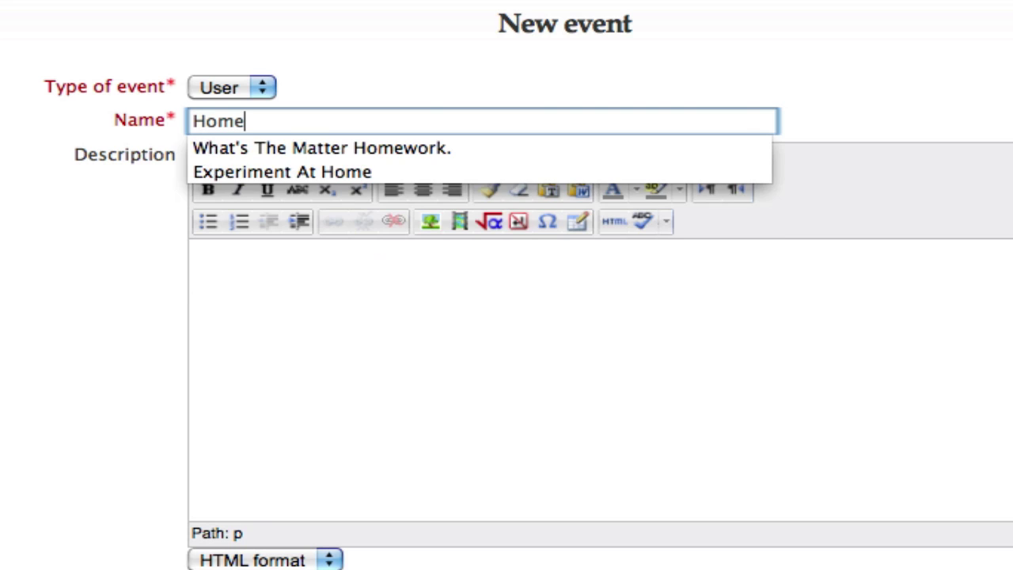
pyautogui.write('work')
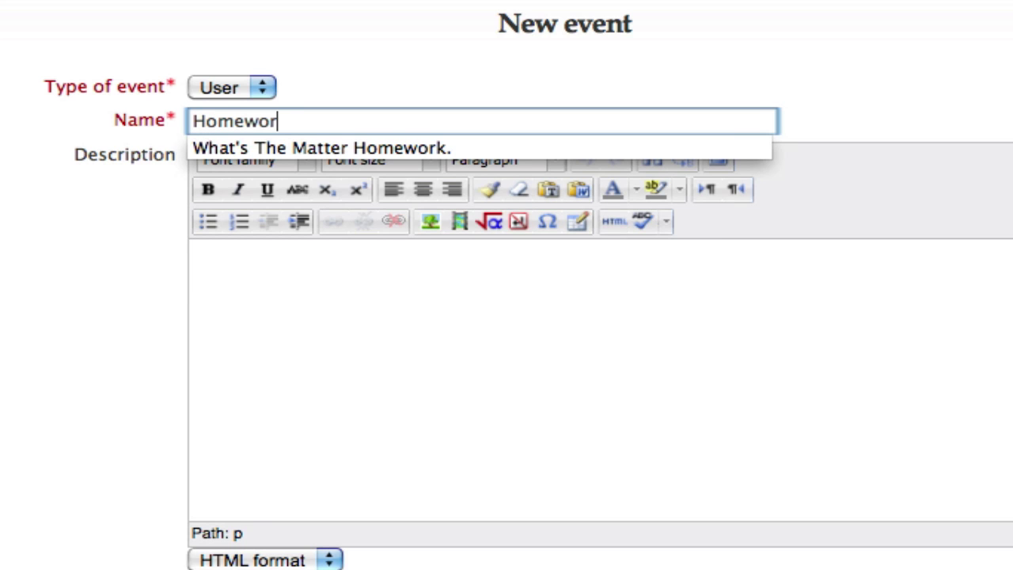
pyautogui.click(352, 60)
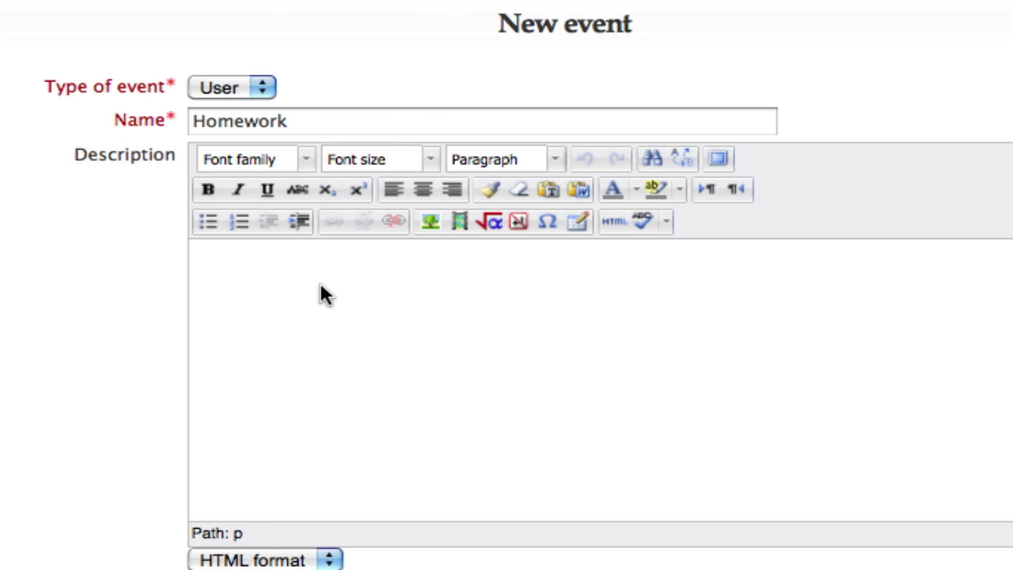
# Set the event's date to 22 January 2011.
pyautogui.scroll(-10, 320, 287)
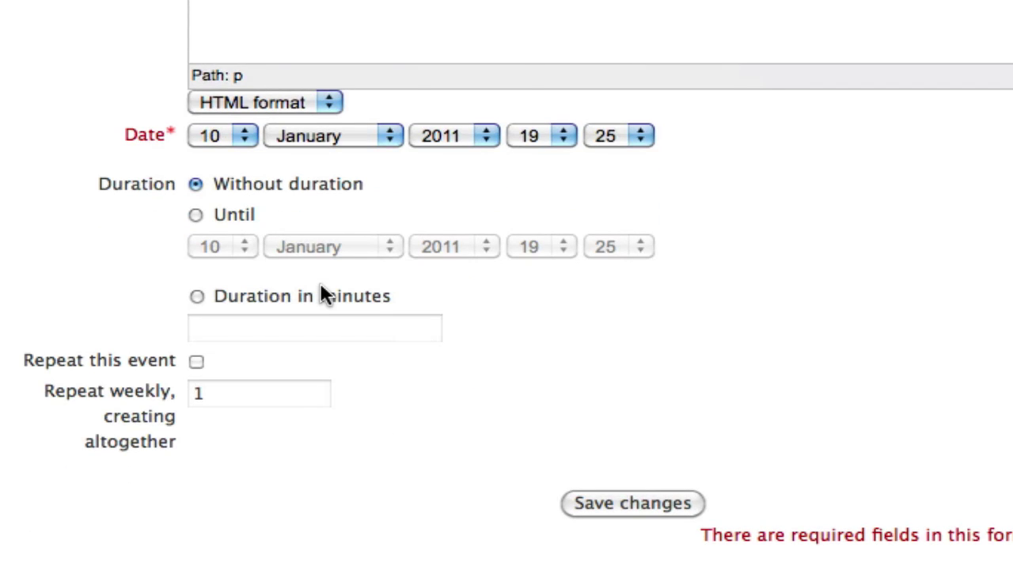
pyautogui.scroll(5, 321, 292)
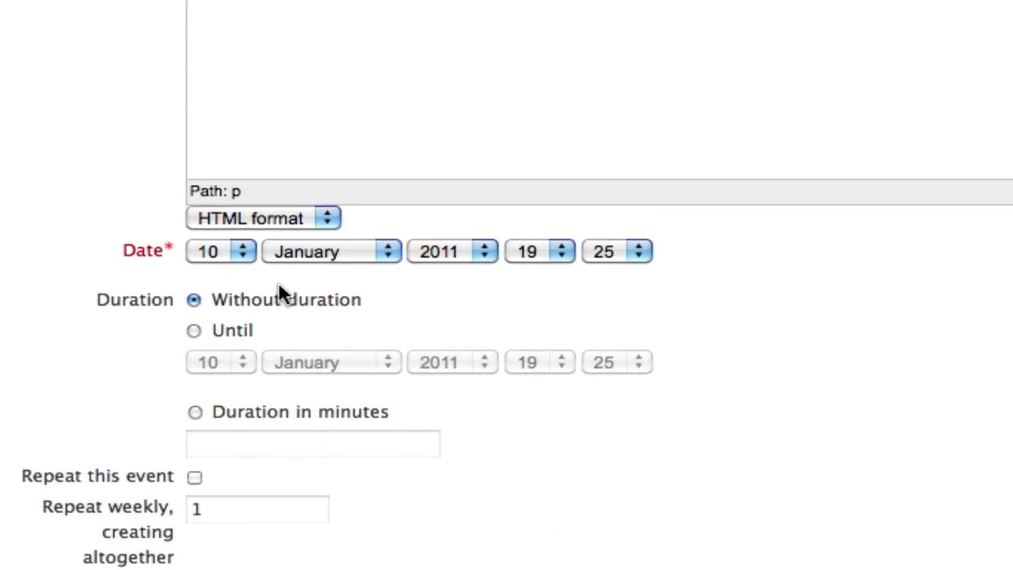
pyautogui.click(242, 331)
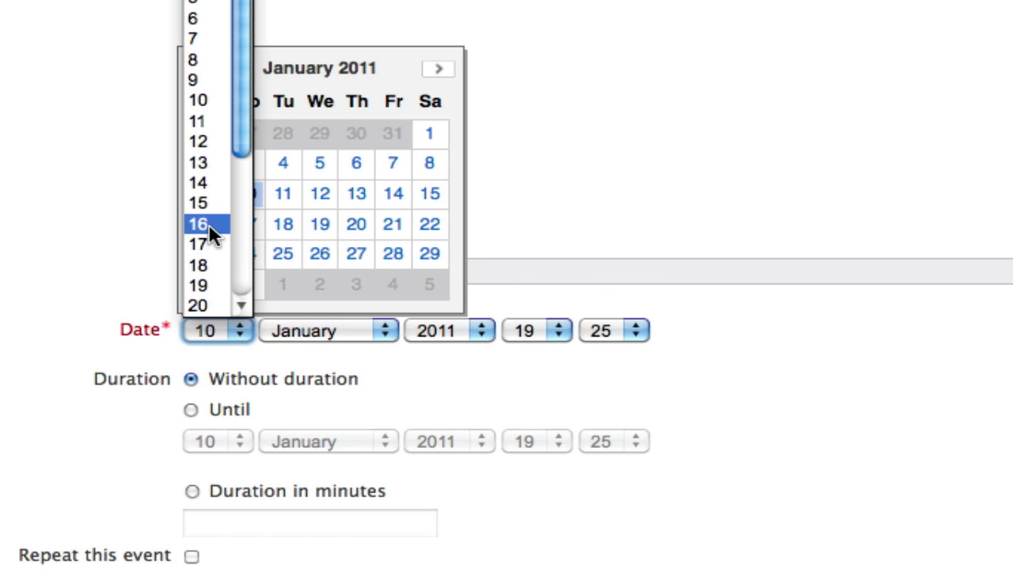
pyautogui.moveTo(245, 131); pyautogui.dragTo(243, 170)
pyautogui.click(219, 273)
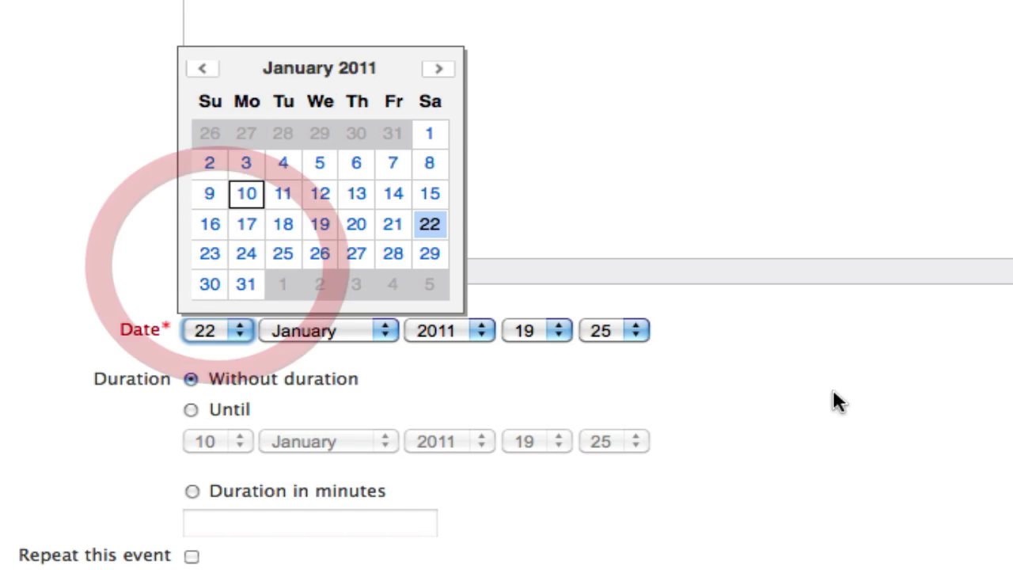
pyautogui.click(889, 402)
pyautogui.scroll(-3, 889, 403)
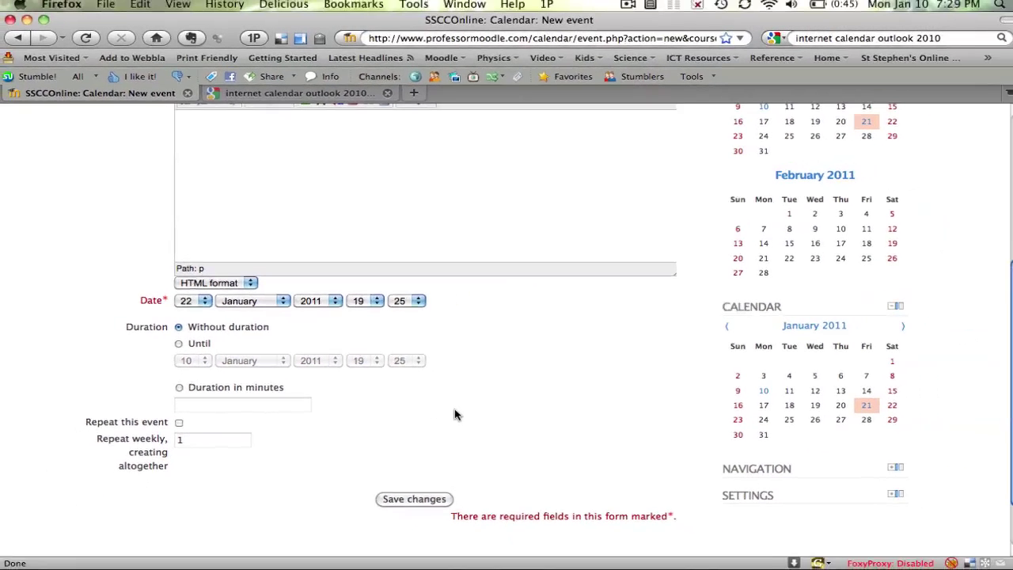
# Save the Homework event, confirm it on Saturday 22 January 2011, then go to iCal.
pyautogui.click(427, 499)
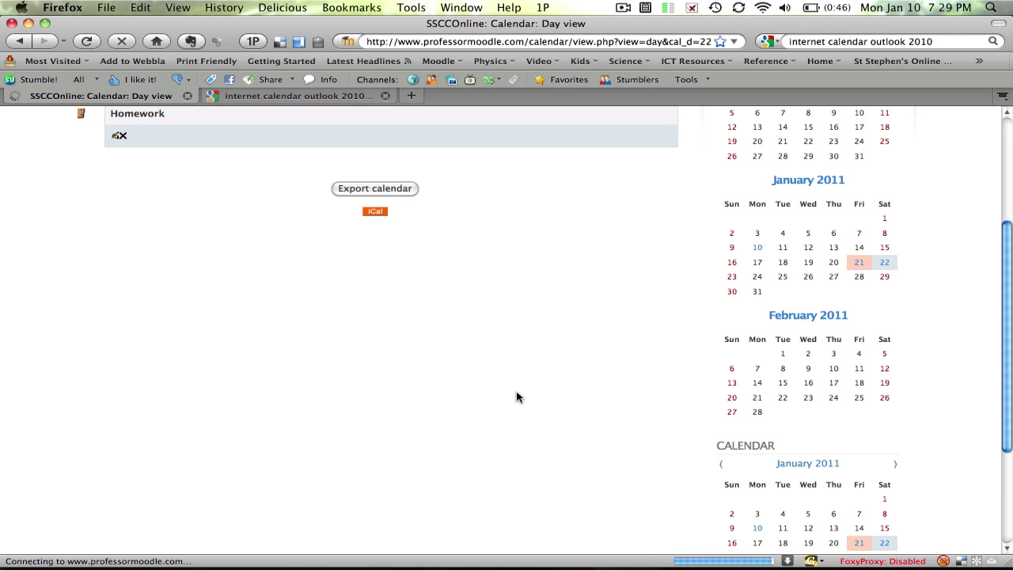
pyautogui.scroll(4, 553, 383)
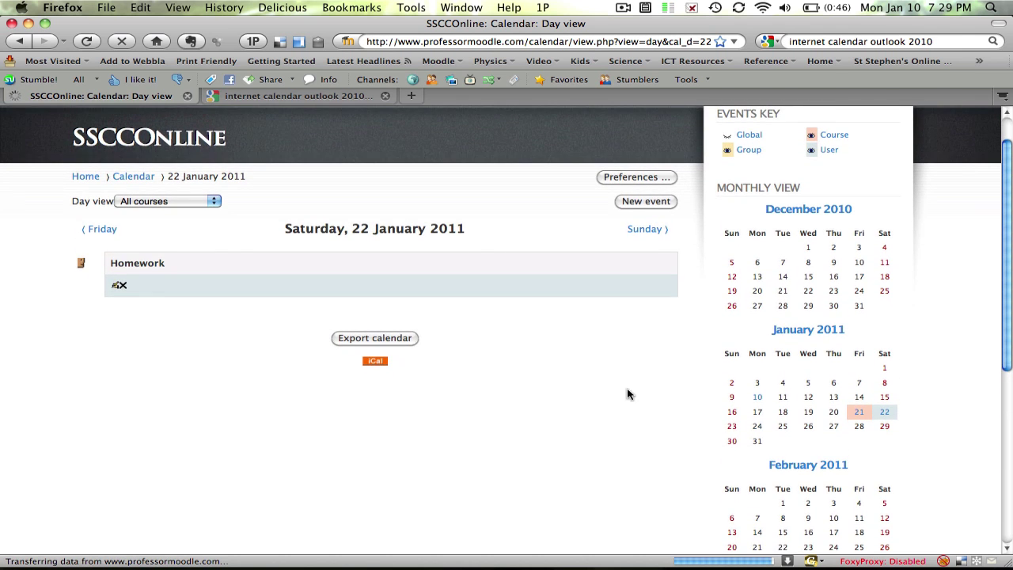
pyautogui.moveTo(887, 416)
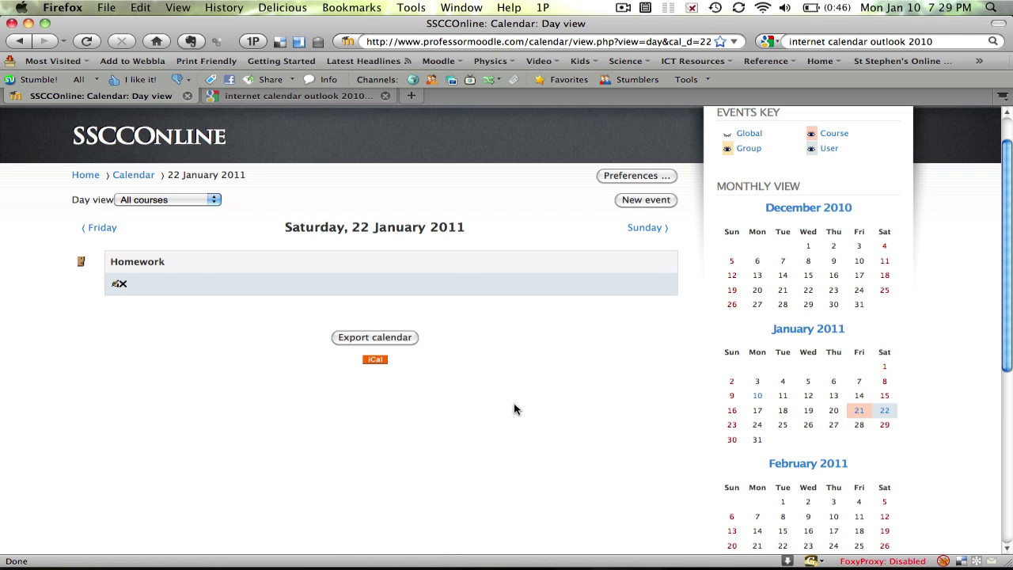
pyautogui.press('super+Tab')
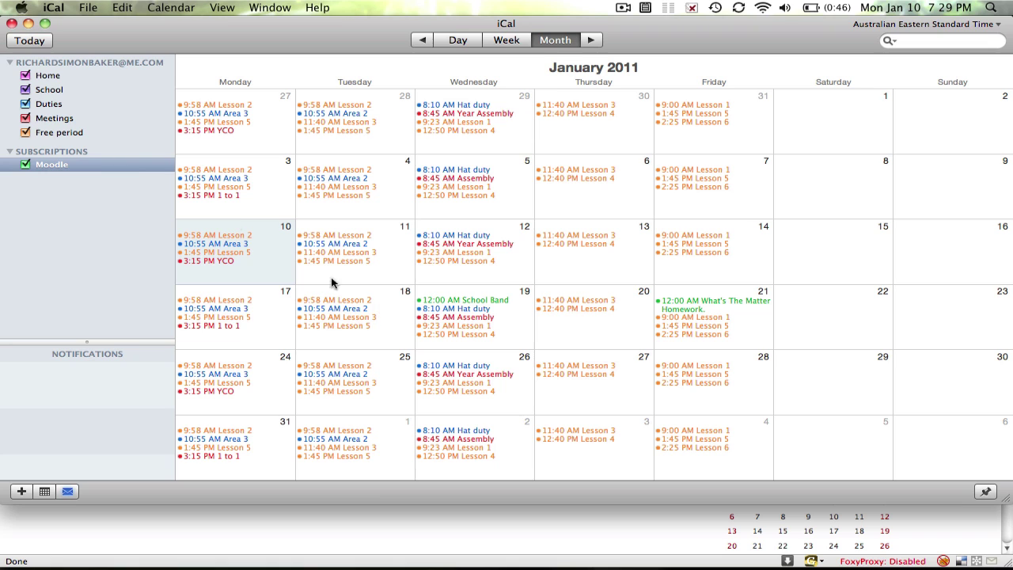
# Refresh the Moodle subscription so the 7:25 PM Homework event shows on 22 January.
pyautogui.rightClick(112, 167)
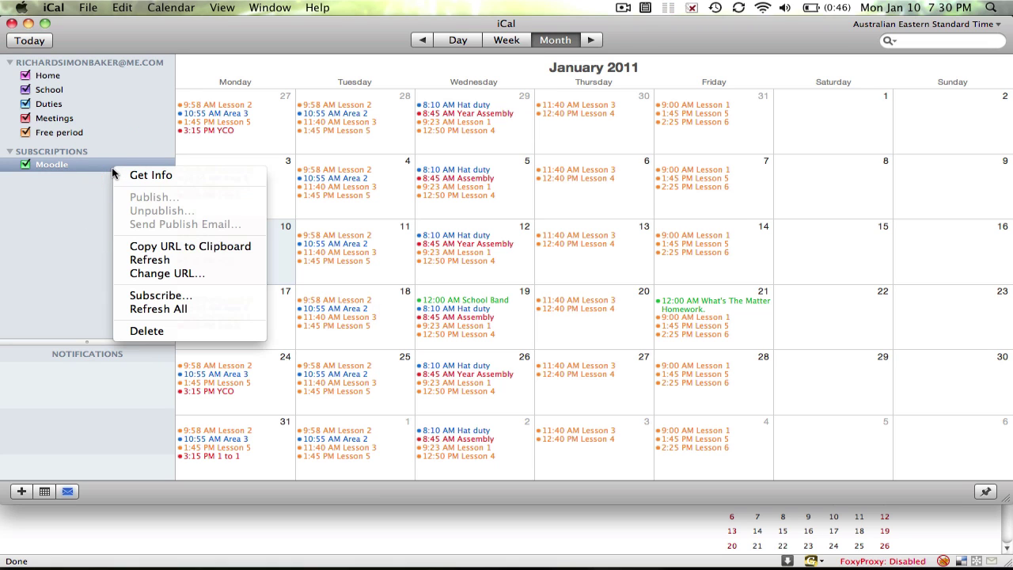
pyautogui.click(138, 260)
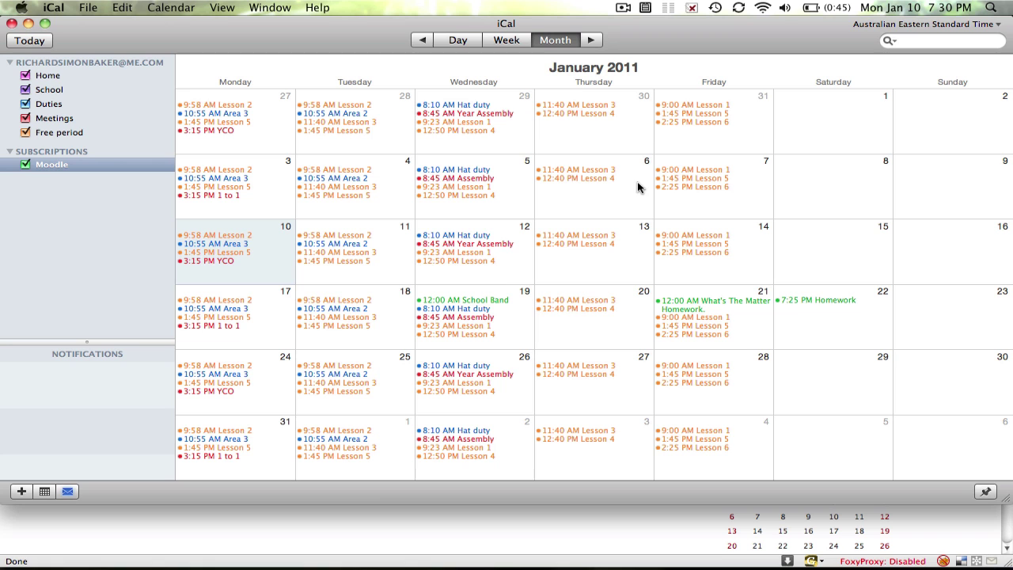
# Return to Firefox and Moodle's day view for Saturday 22 January 2011.
pyautogui.press('super+Tab')
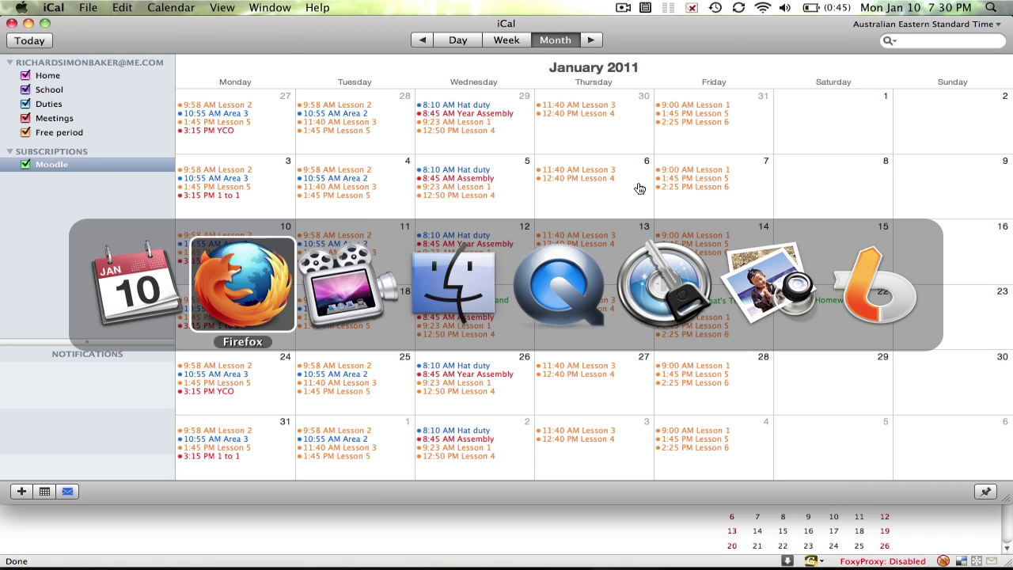